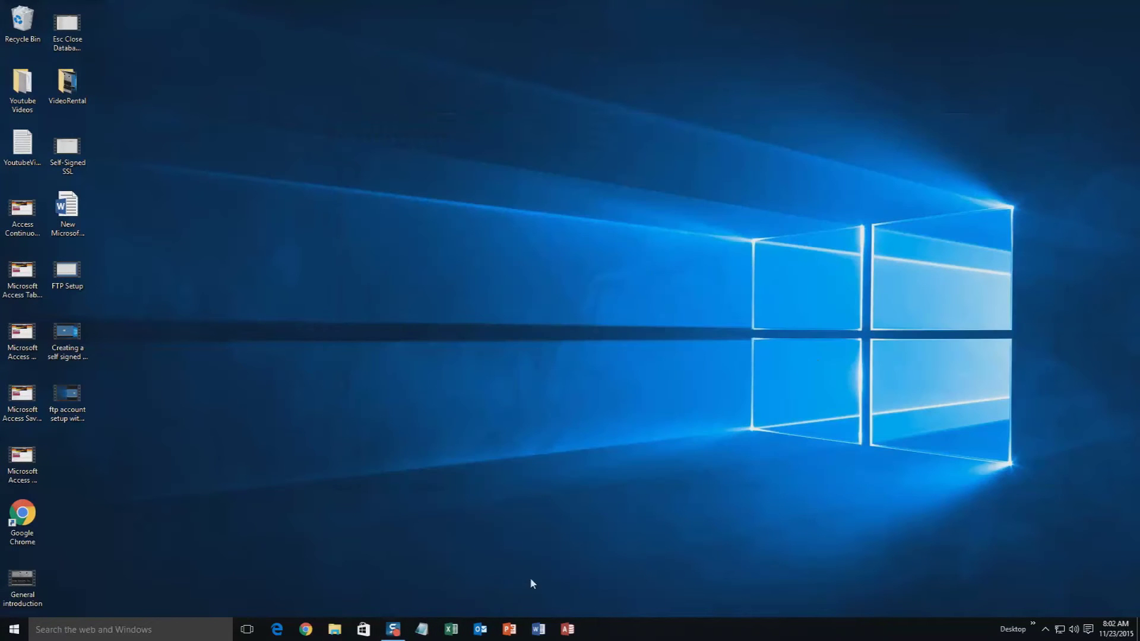
- Launch Chrome and load the microsoftaccessexpert.com home page
left_click(304, 629)
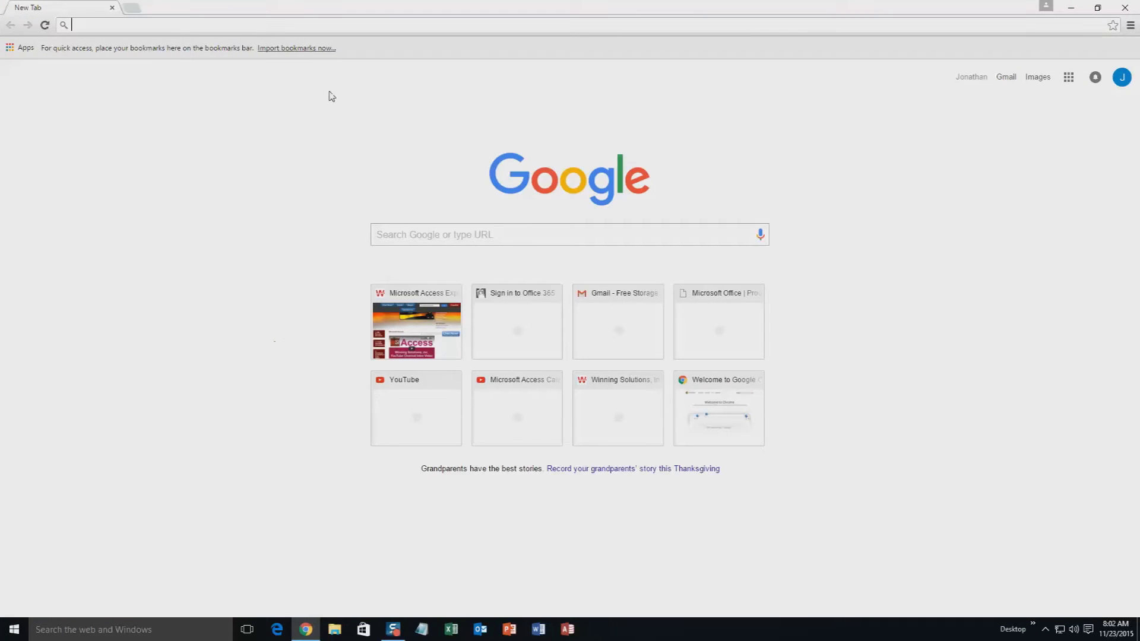
type("microsoftaccessexpert.com")
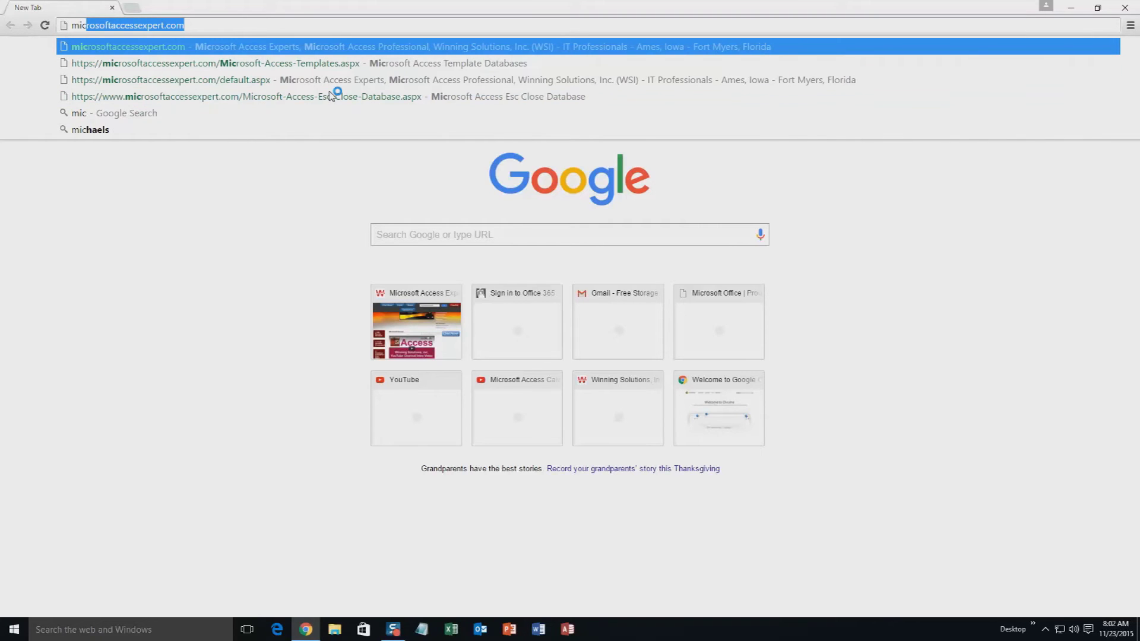
left_click(331, 96)
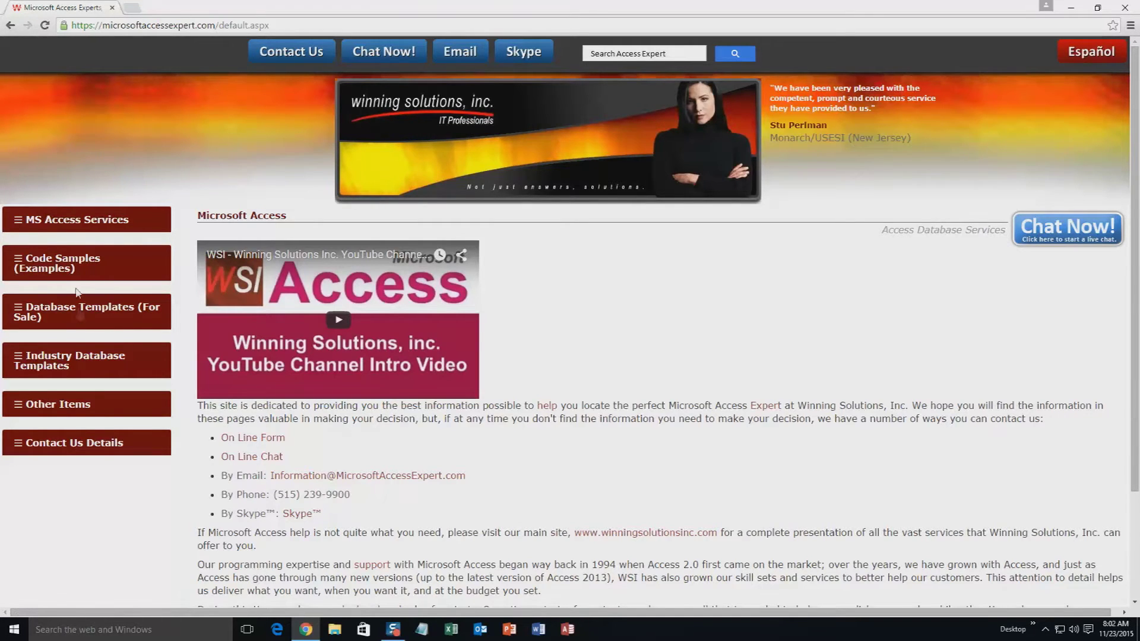
- Expand Database Templates (For Sale) and open the Database Templates - List page
left_click(65, 312)
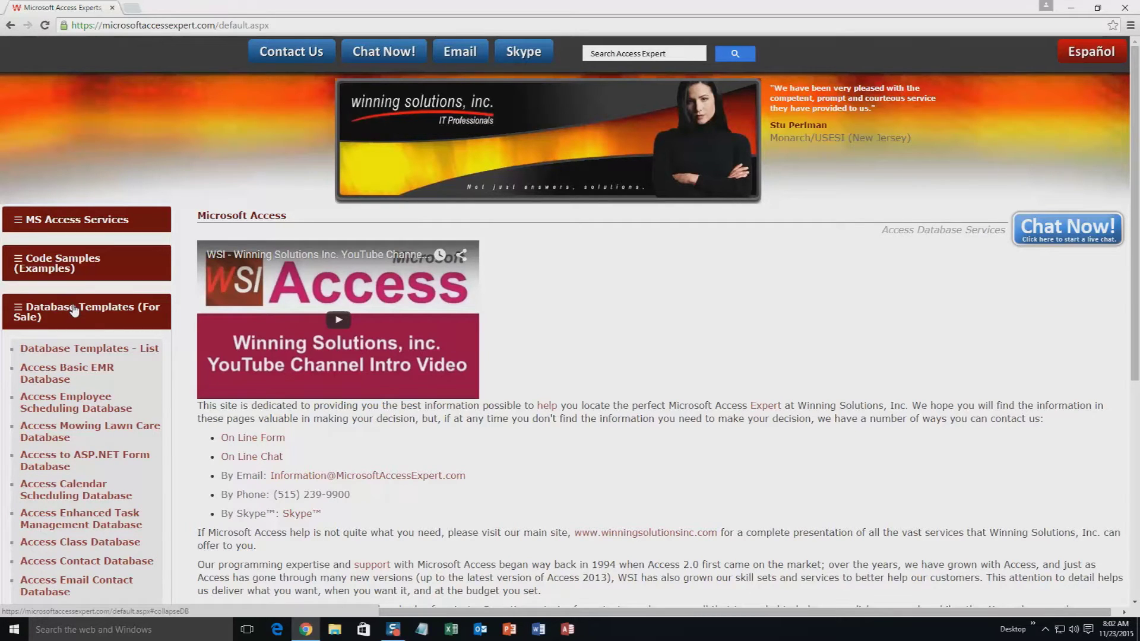
left_click(79, 351)
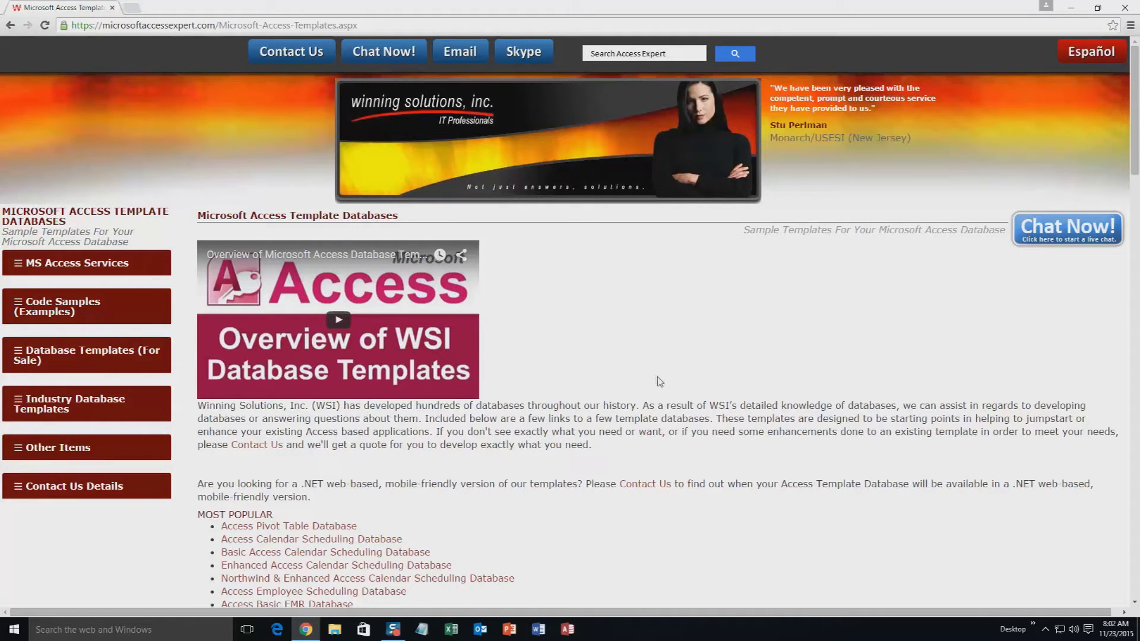
scroll(657, 376, "down", 3)
- Scroll to the SMALL BUSINESS templates and open the Access Asset Tracking Database page
scroll(374, 353, "down", 4)
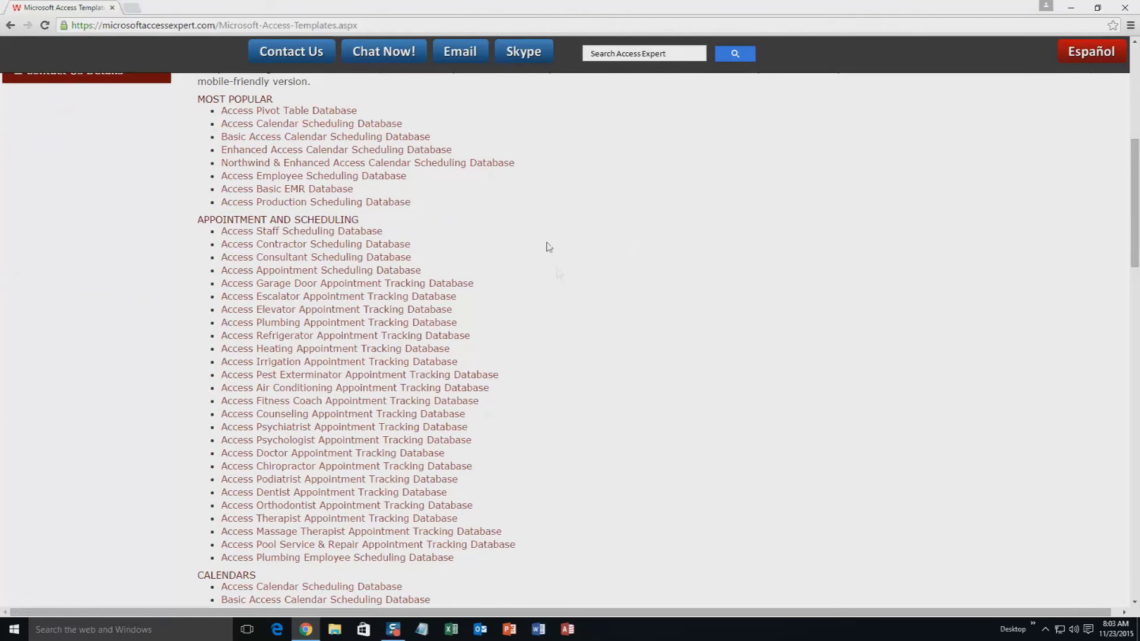
scroll(554, 301, "down", 3)
scroll(525, 313, "down", 2)
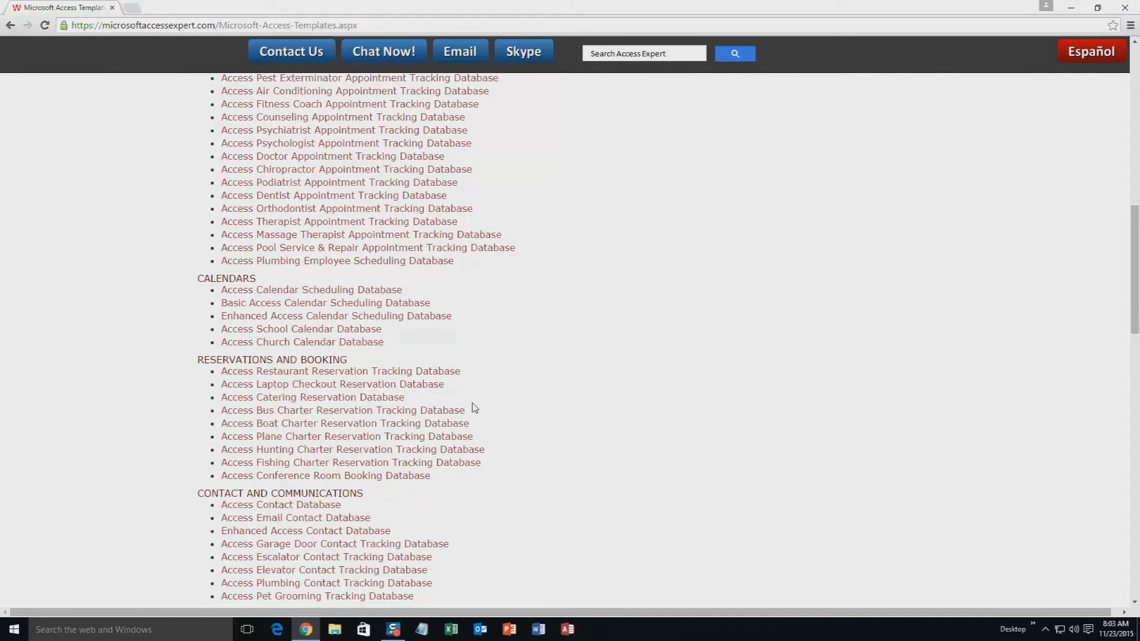
scroll(475, 408, "down", 3)
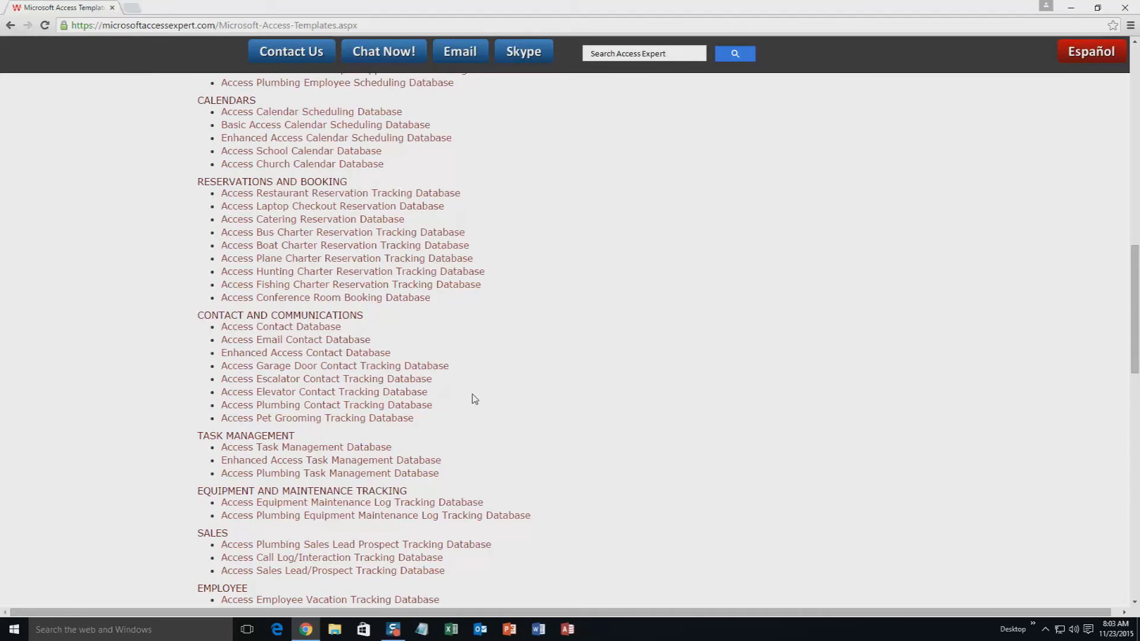
scroll(474, 399, "down", 3)
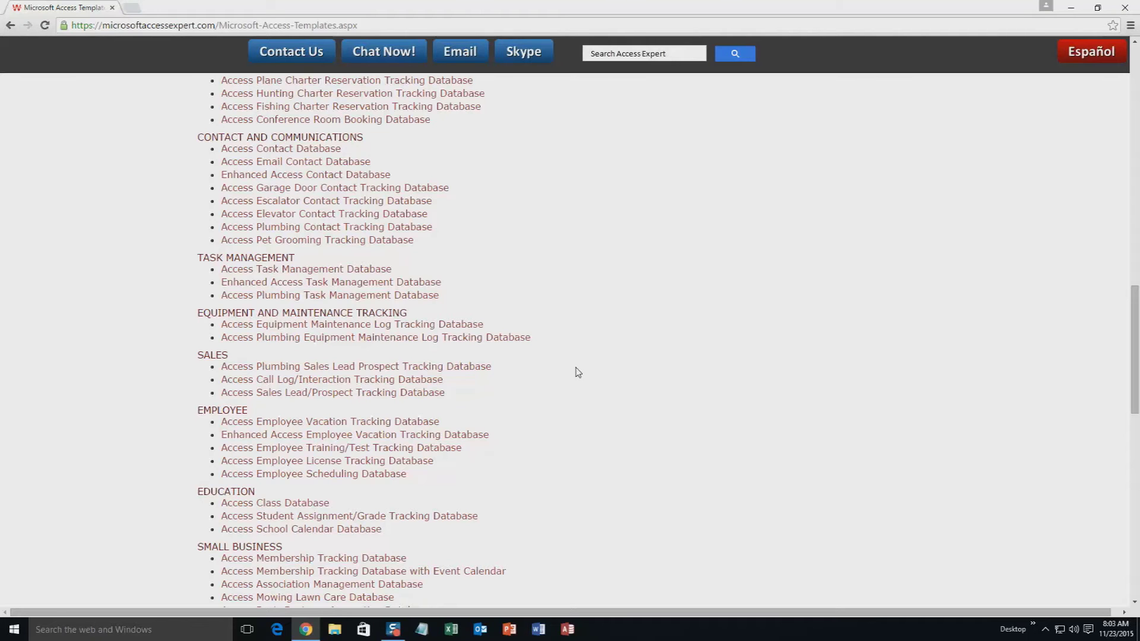
scroll(614, 436, "down", 3)
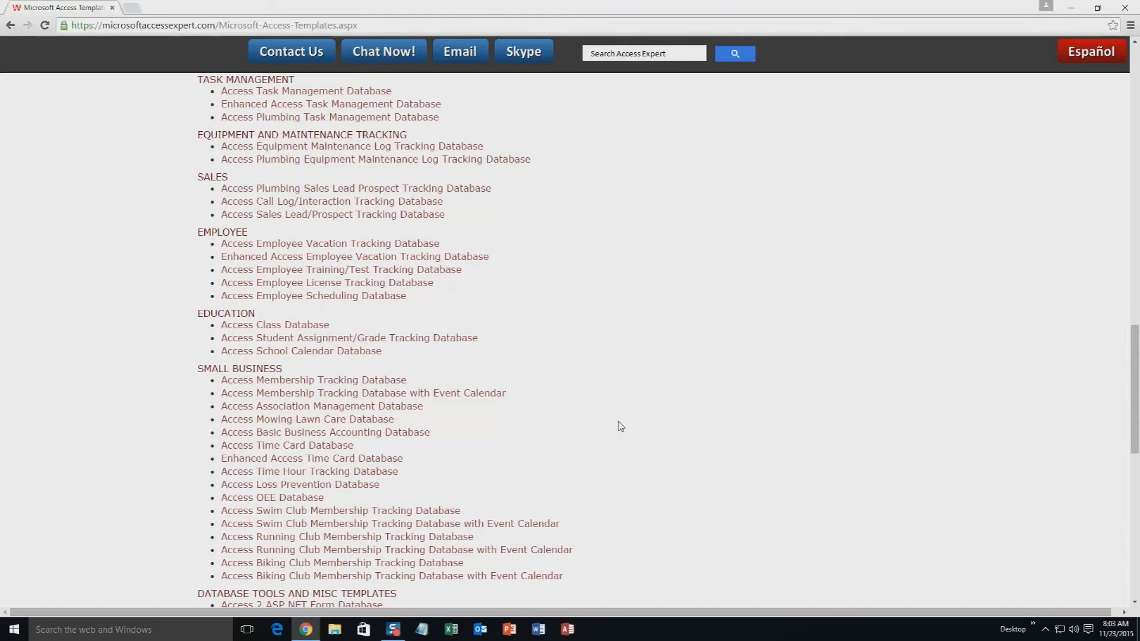
scroll(620, 426, "down", 4)
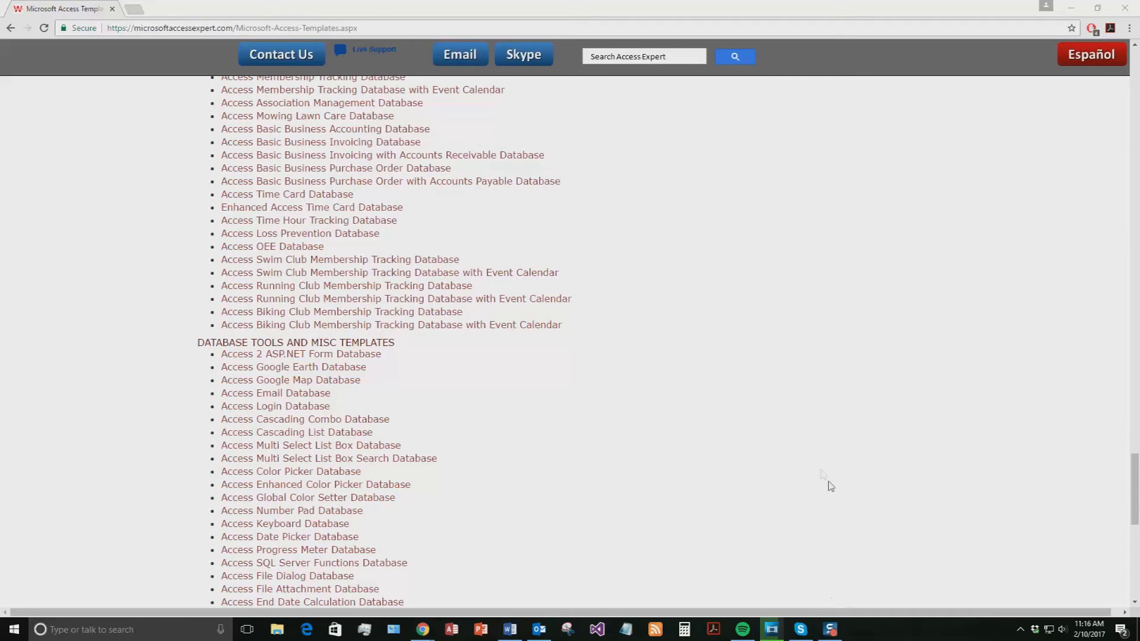
scroll(823, 475, "up", 1)
scroll(821, 471, "up", 1)
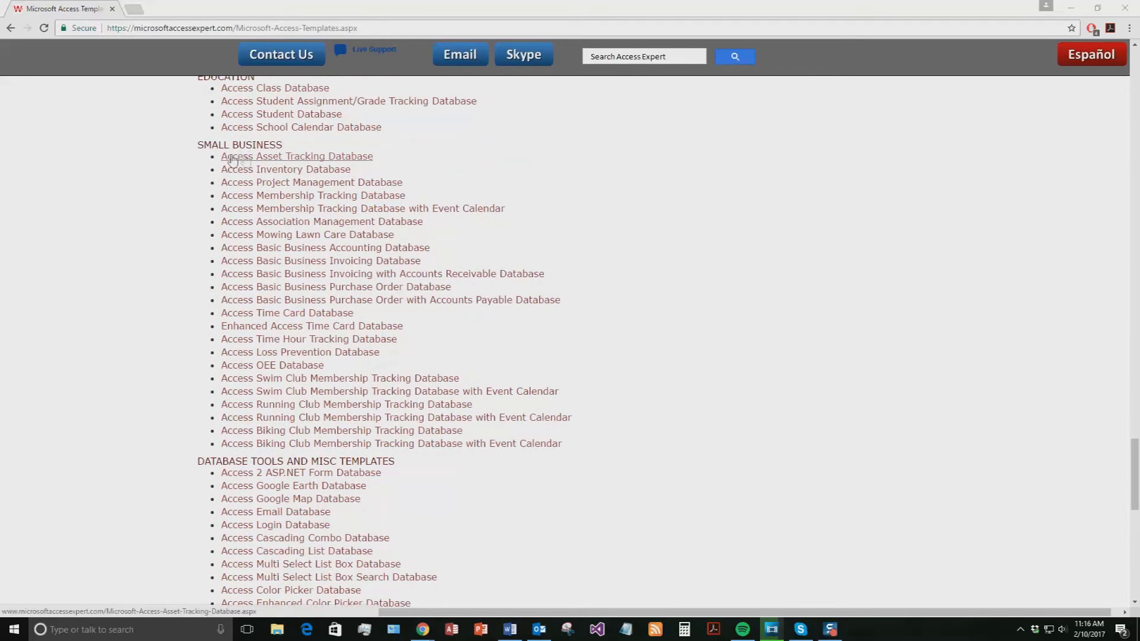
left_click(319, 160)
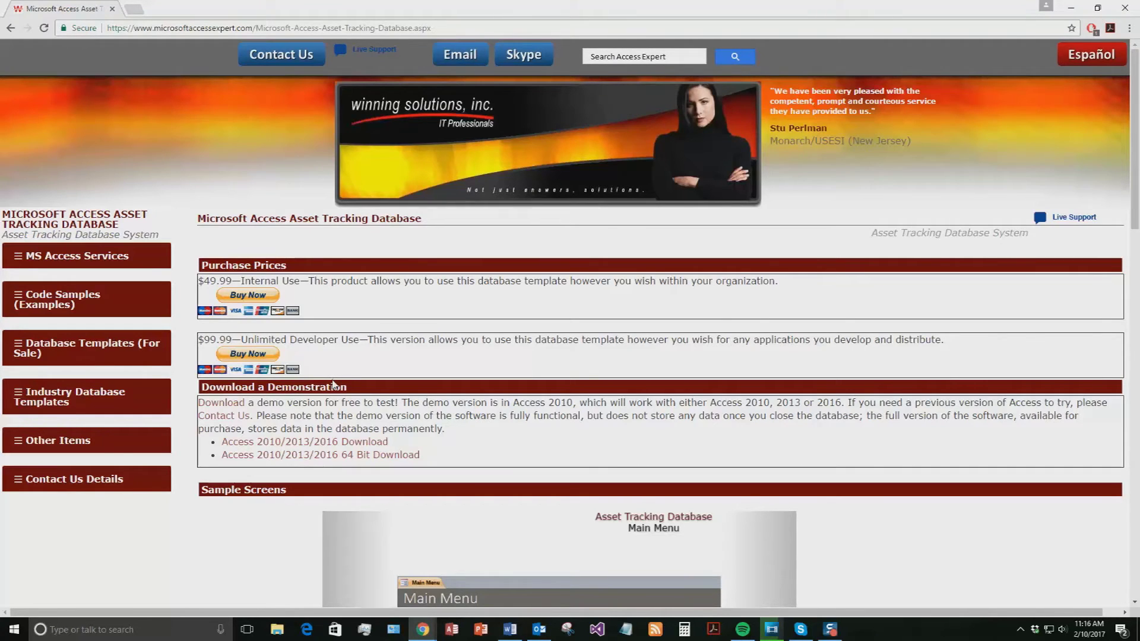
- Download the Access 2010/2013/2016 demo zip and open it from the download bar
left_click(309, 442)
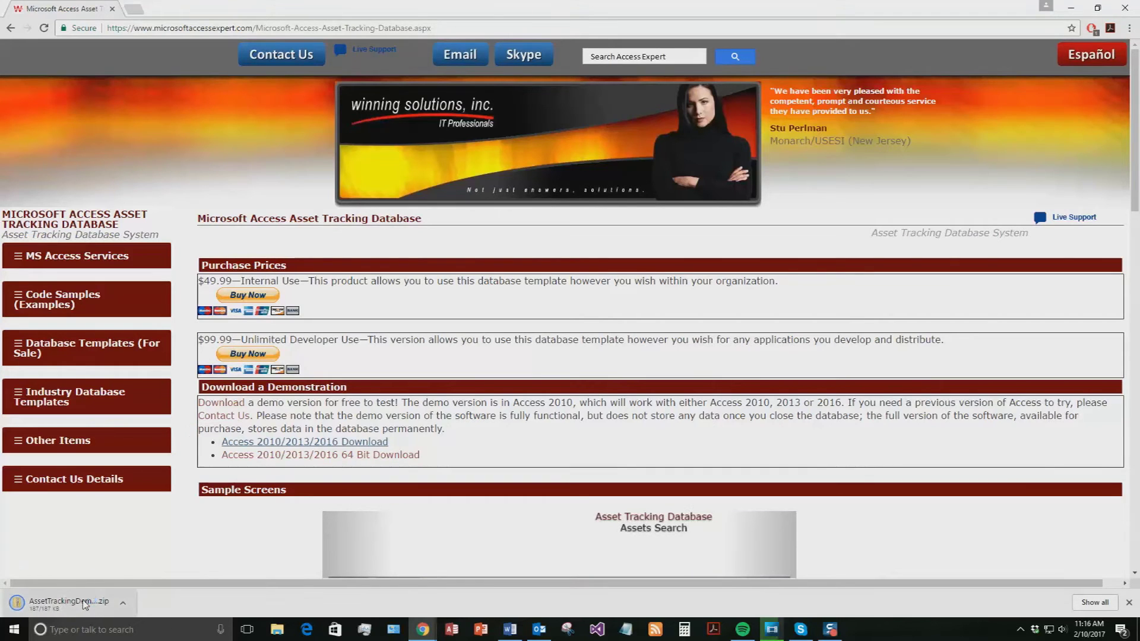
left_click(84, 604)
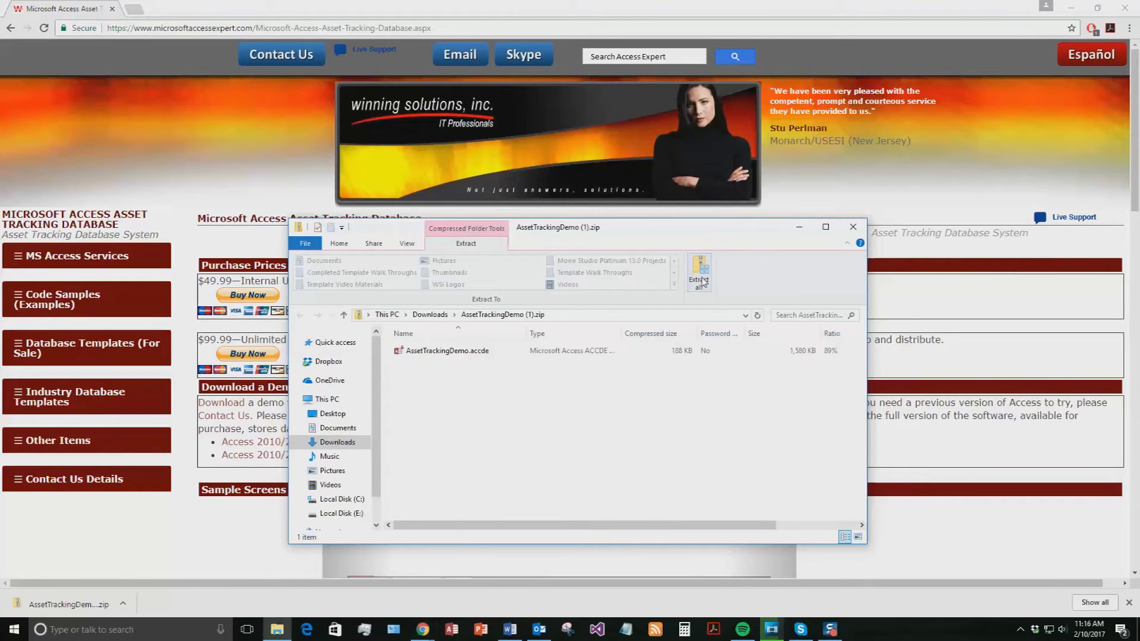
- Extract the zip to the suggested Downloads folder and open AssetTrackingDemo.accde in Access
left_click(699, 276)
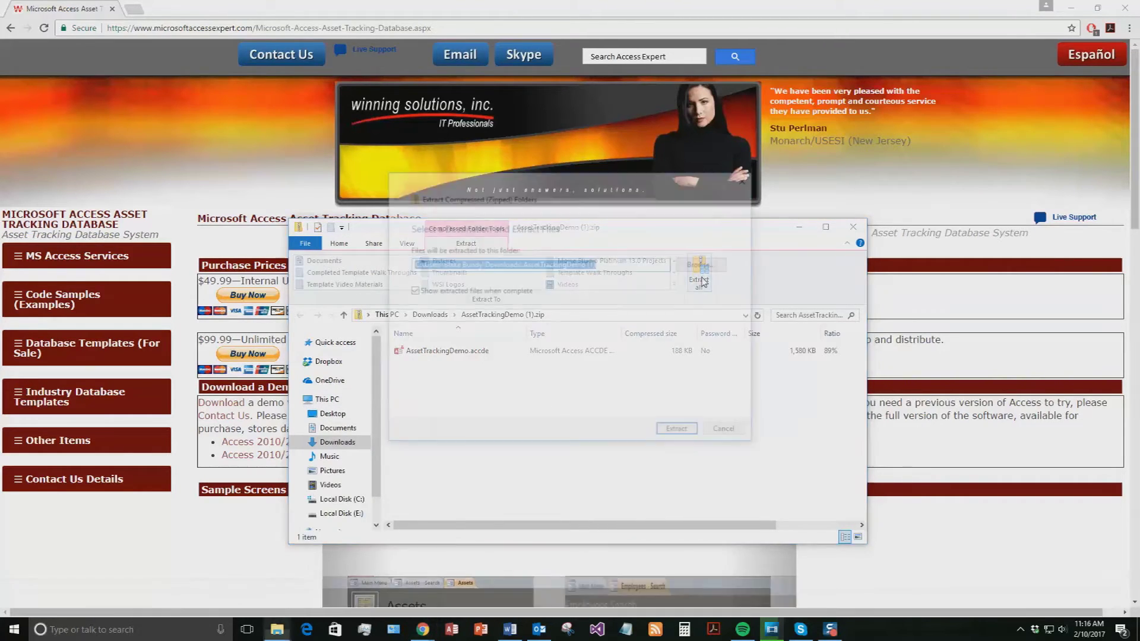
left_click(677, 429)
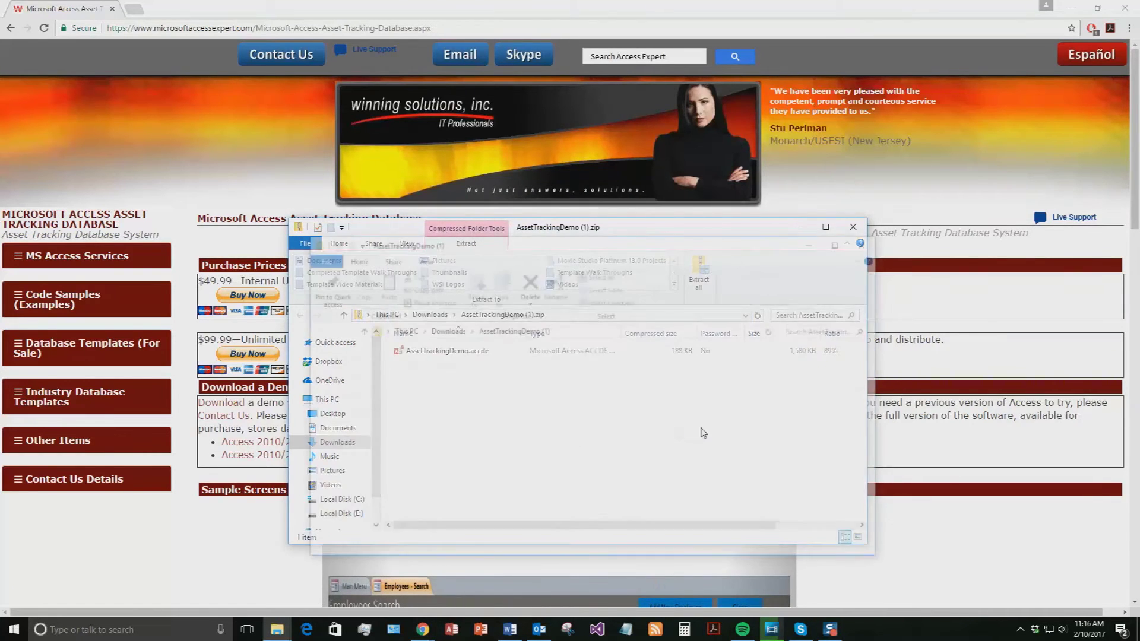
double_click(492, 370)
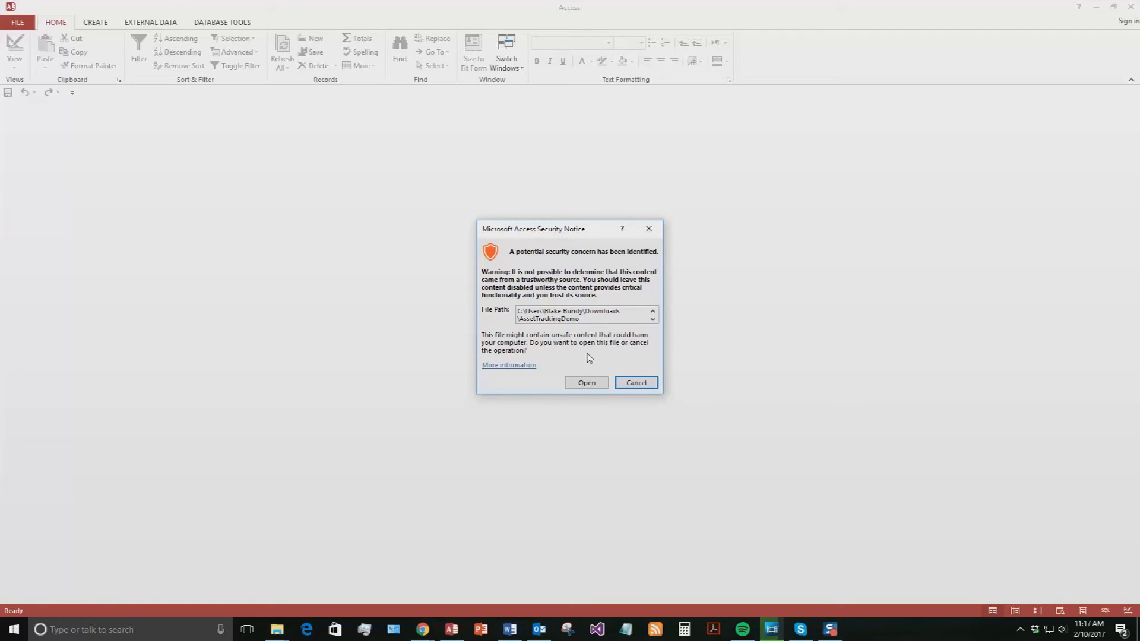
- Open the database past the security notice and dismiss the Demo information window
left_click(591, 384)
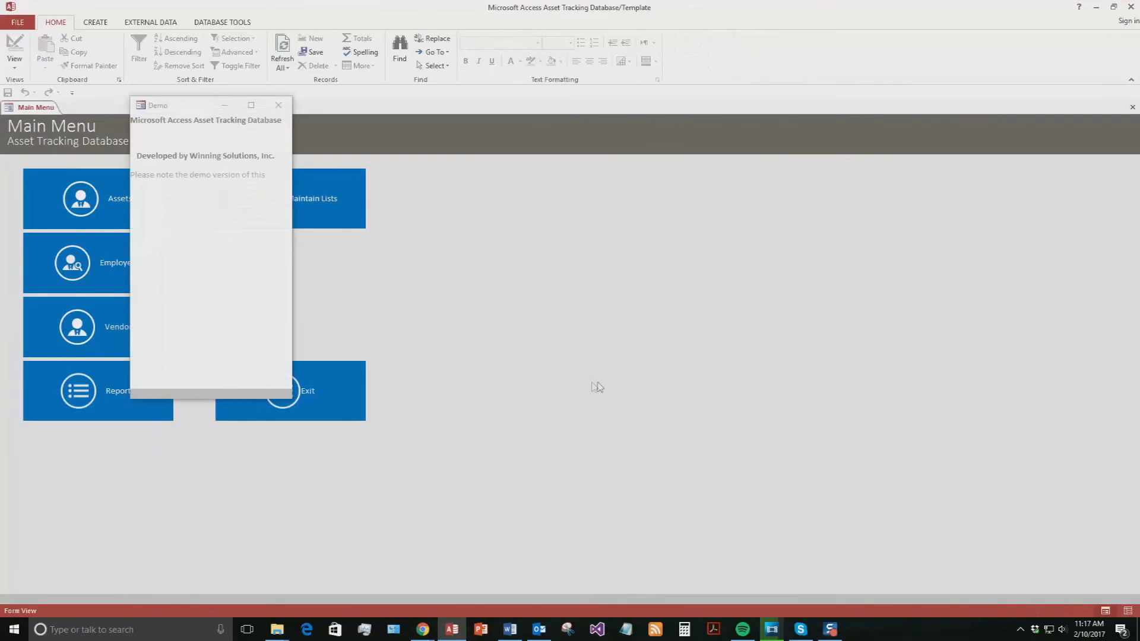
left_click_drag(179, 106, 433, 154)
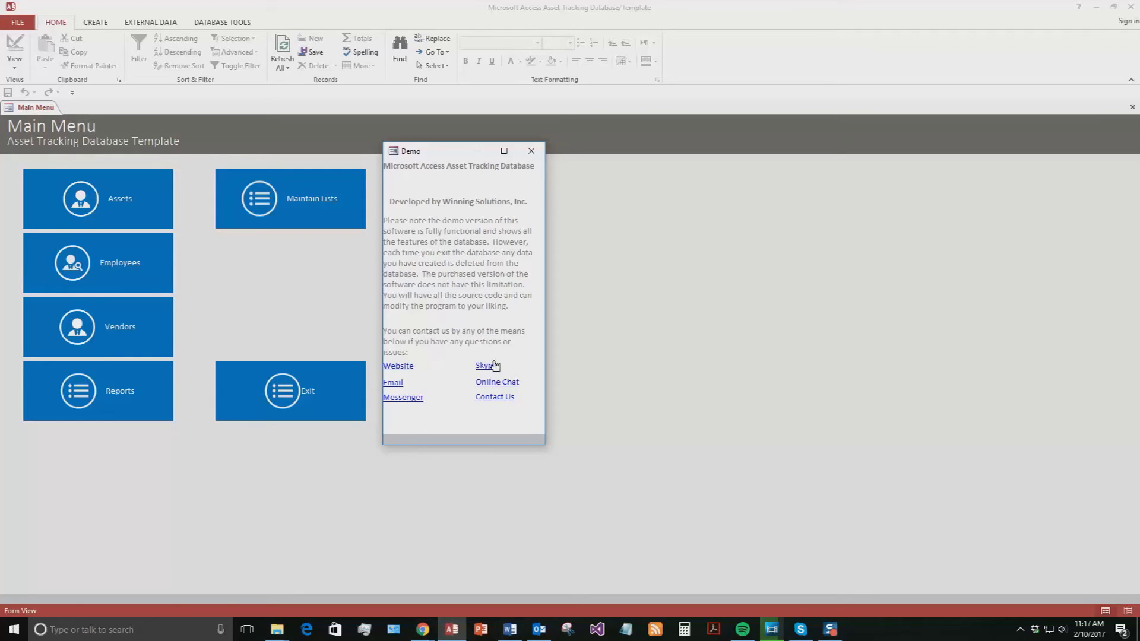
left_click(531, 152)
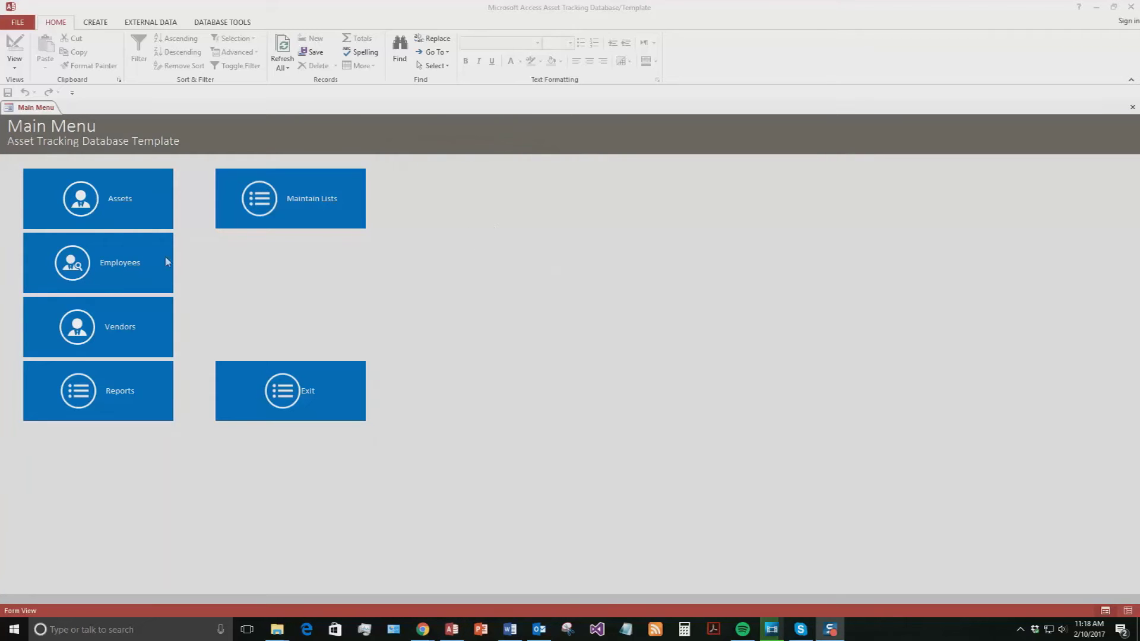
- Add a new test employee with first and last name, employee number and e-mail, then save
left_click(99, 263)
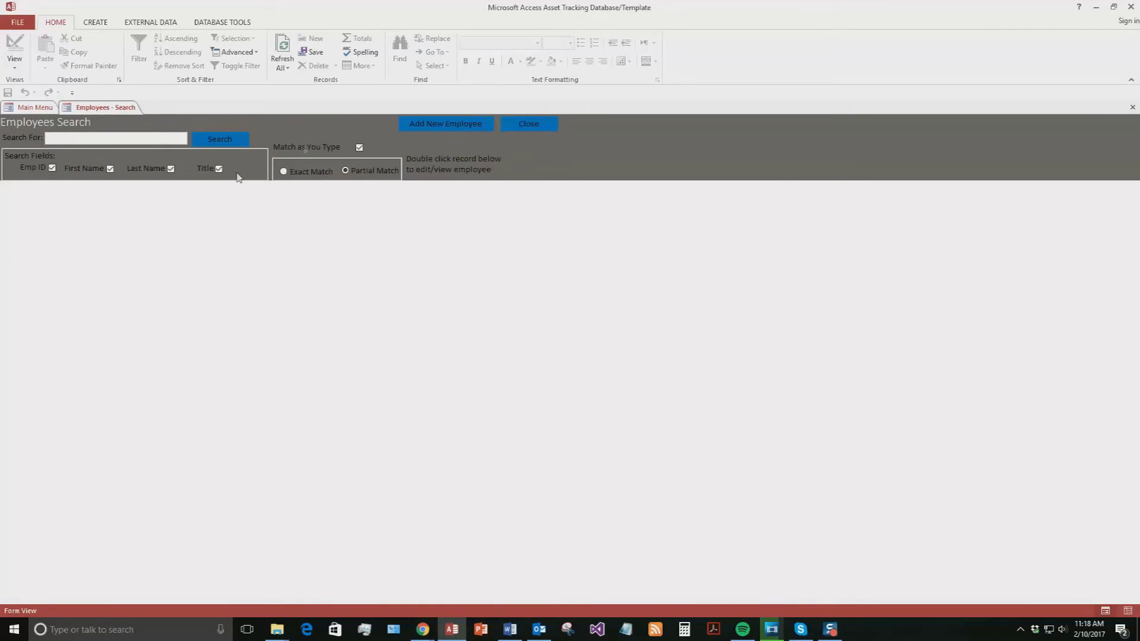
left_click(435, 131)
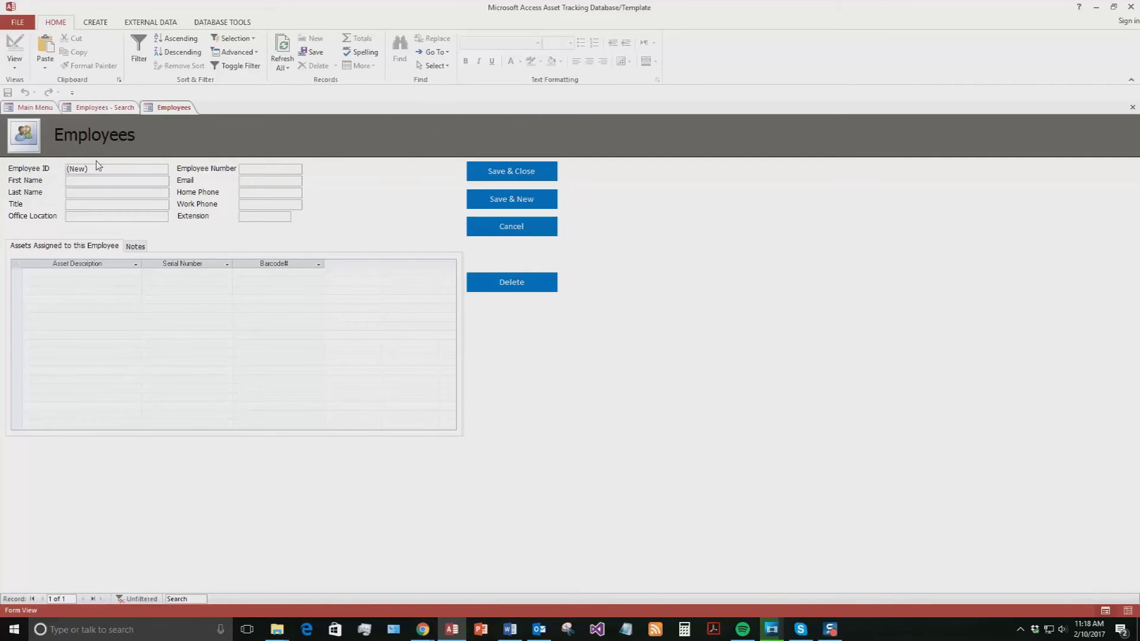
type("Test")
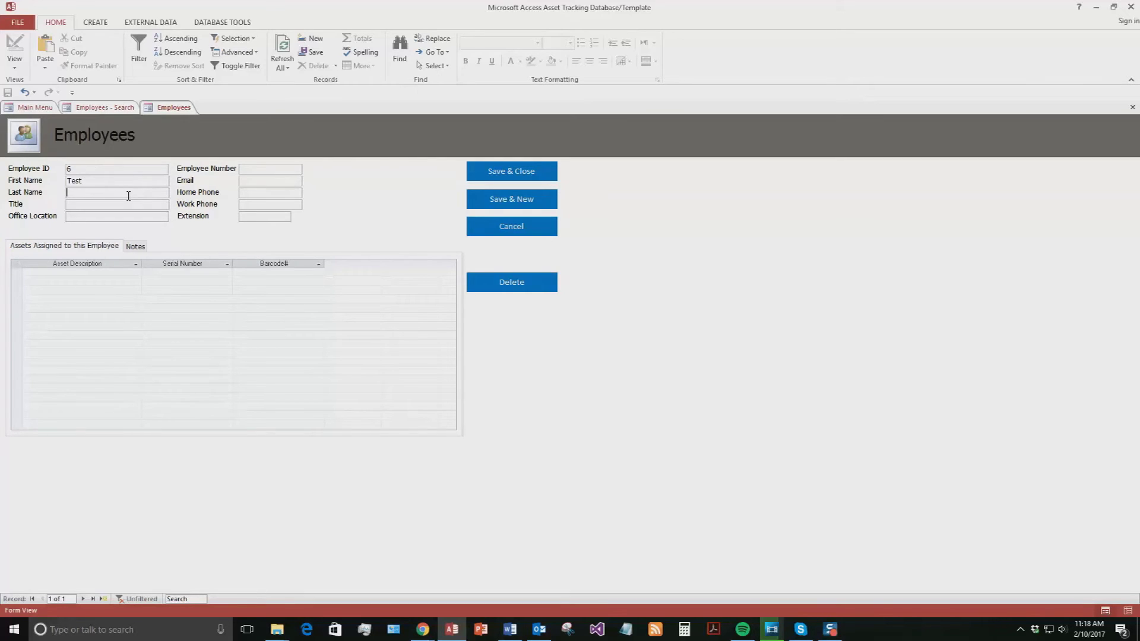
type("mith")
left_click(257, 169)
type("123")
left_click(249, 182)
type("test@test.com")
left_click(524, 173)
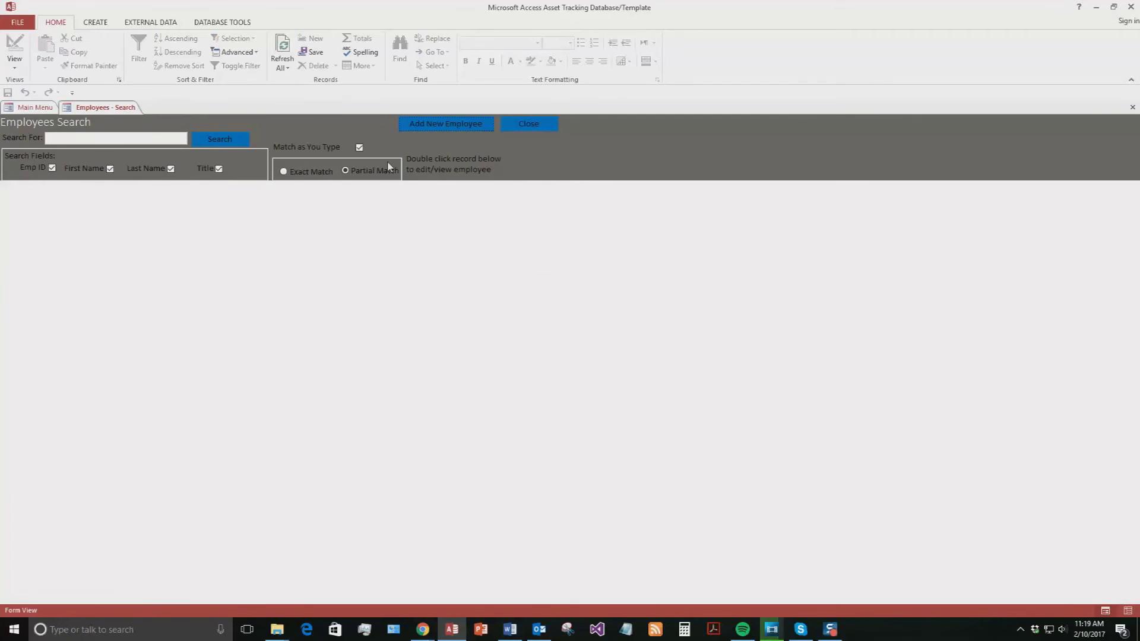
- Search employees for 'Test', check the found record, then close back to the Main Menu
left_click(121, 140)
type("Test")
left_click(220, 138)
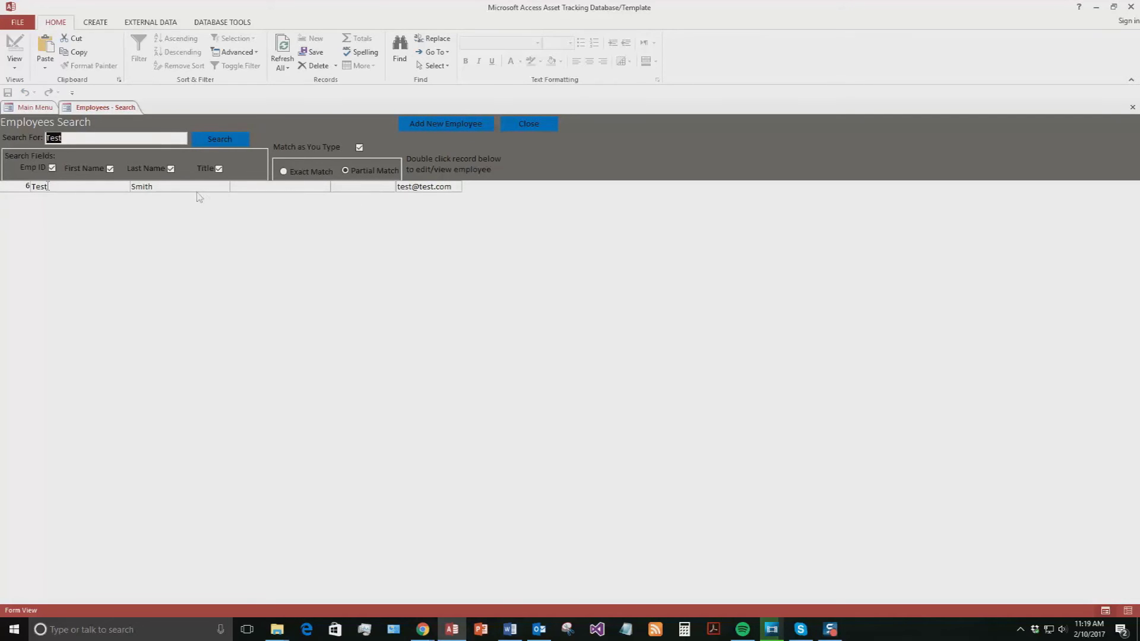
double_click(69, 186)
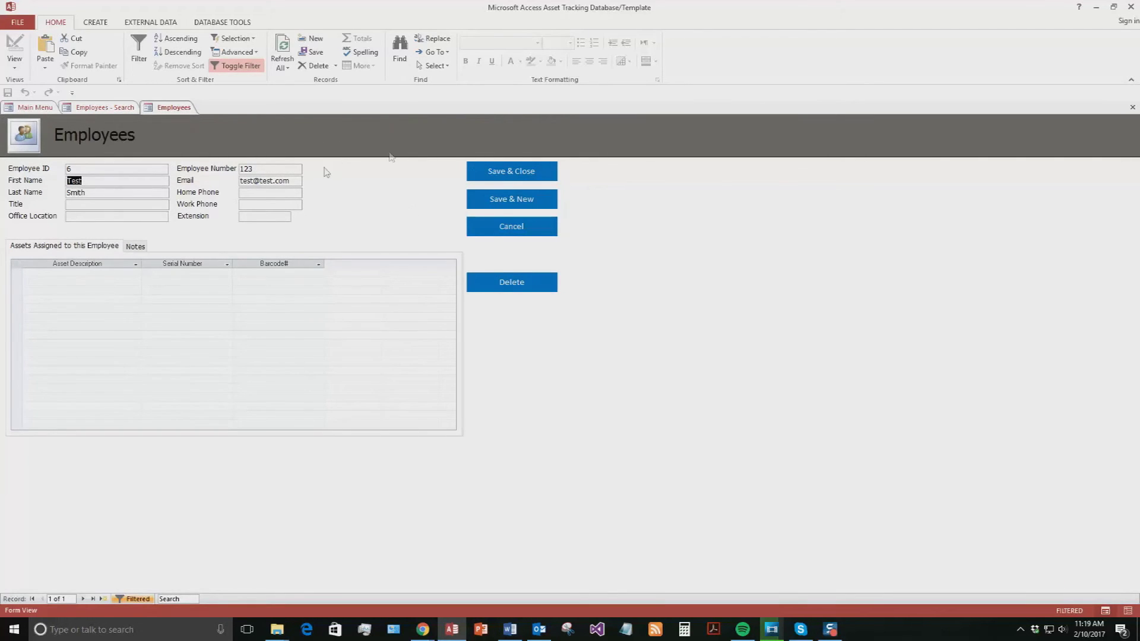
left_click(531, 226)
left_click(527, 126)
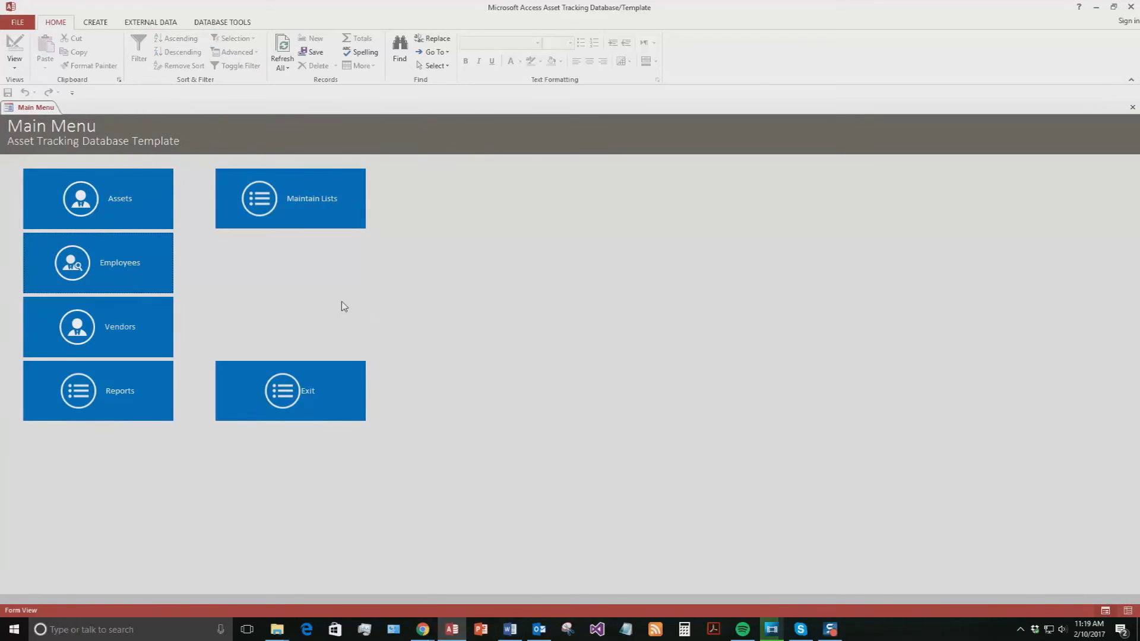
- Start a new asset for the test employee: Contoso, Ltd., Computer, In Service, Marketing department
left_click(94, 201)
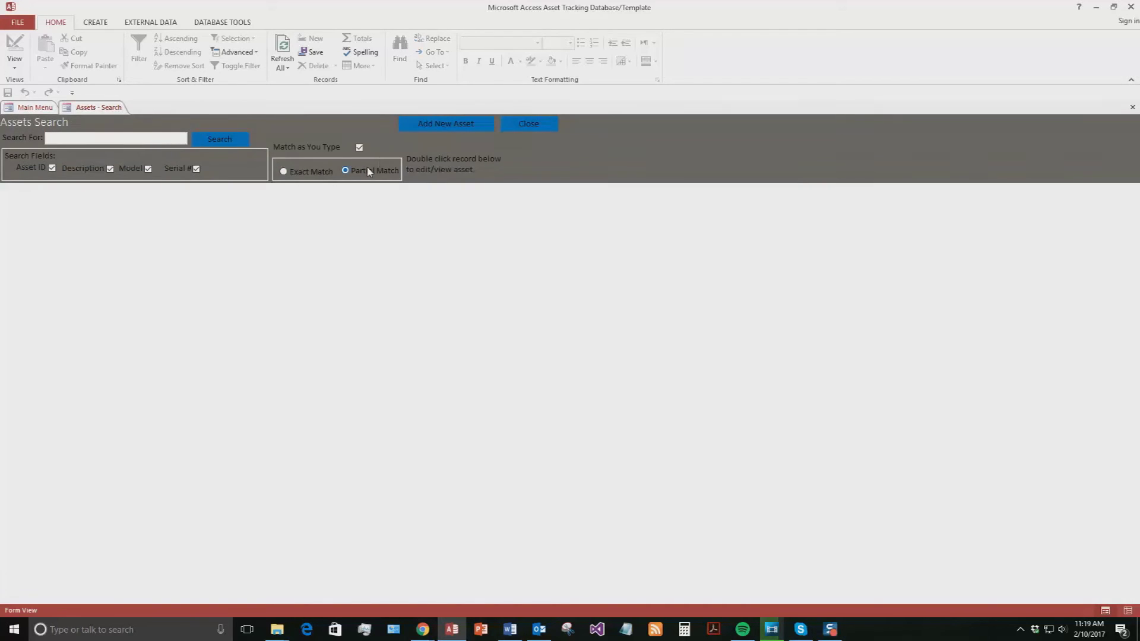
left_click(448, 124)
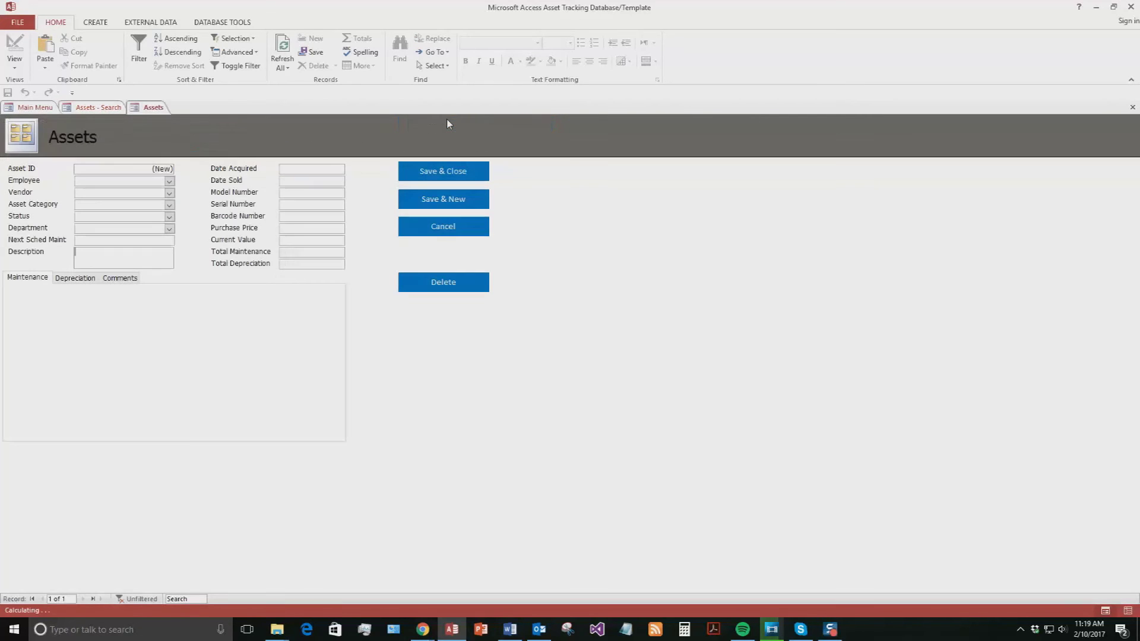
left_click(169, 181)
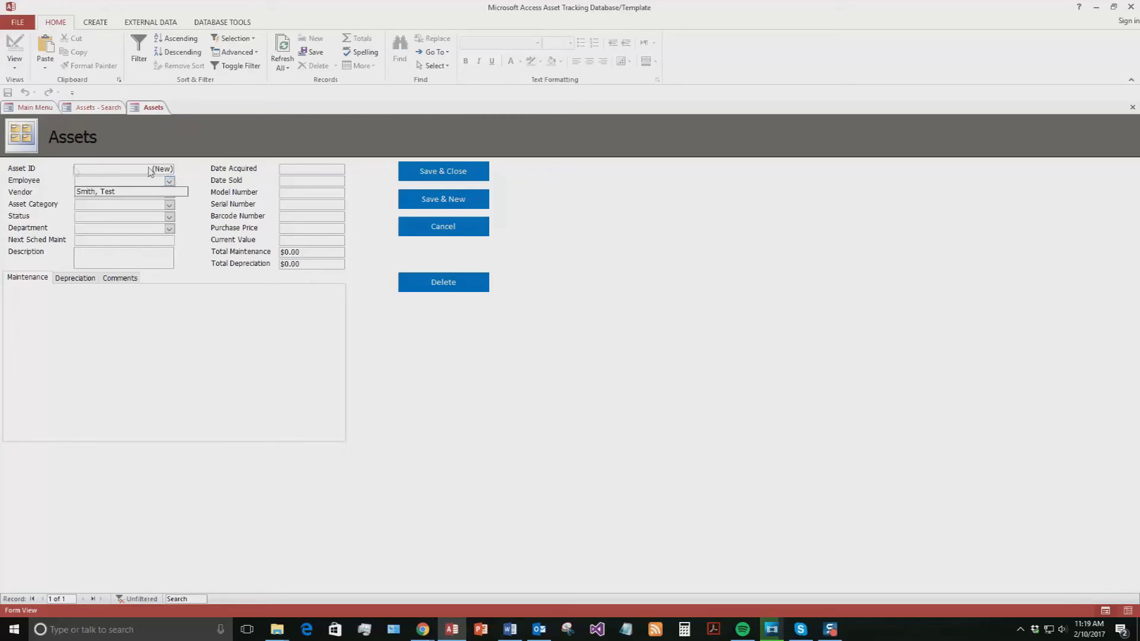
left_click(122, 193)
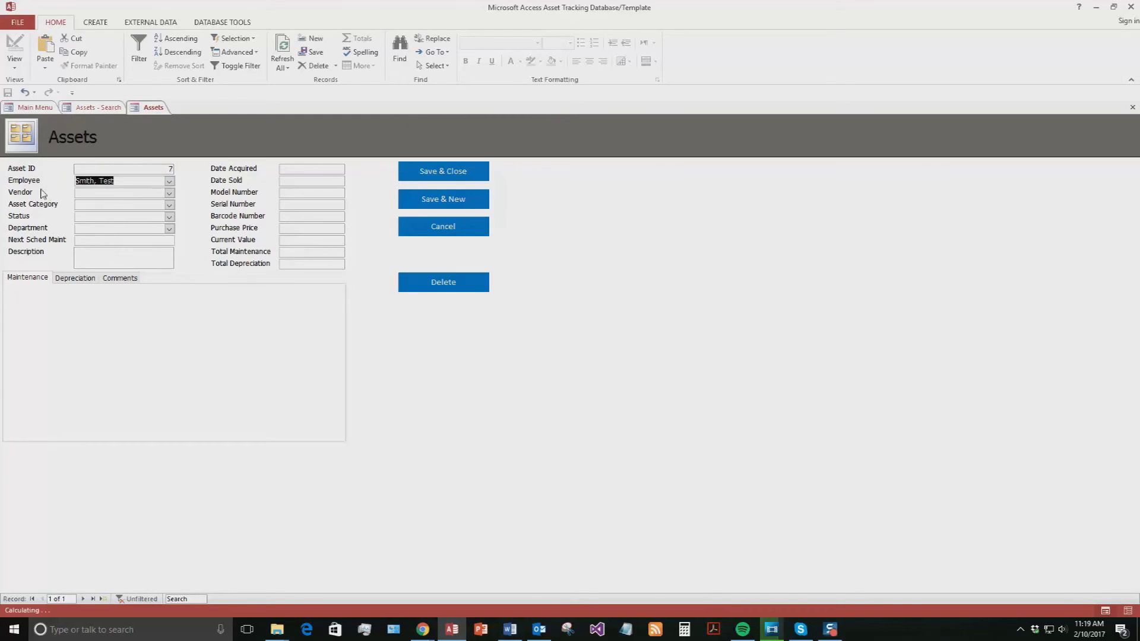
left_click(169, 194)
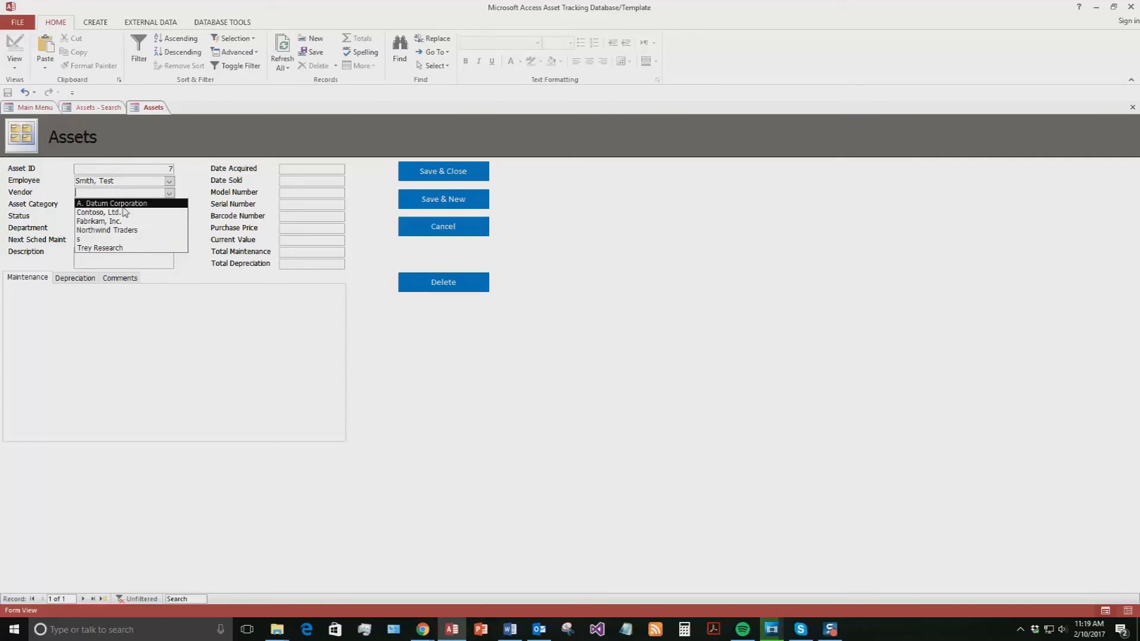
left_click(120, 213)
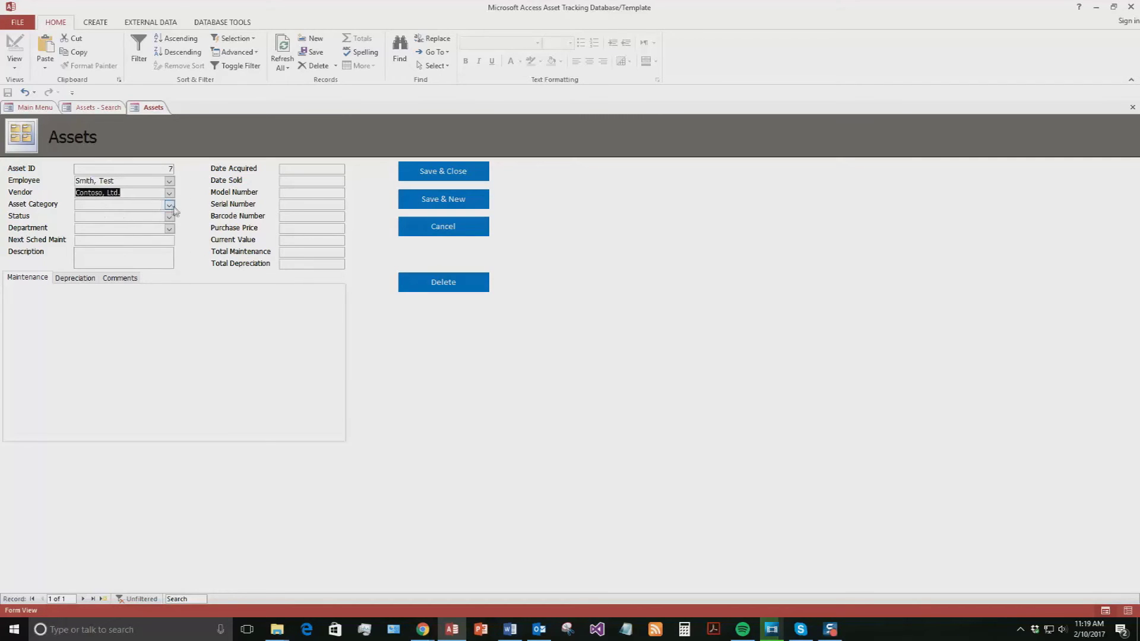
left_click(169, 205)
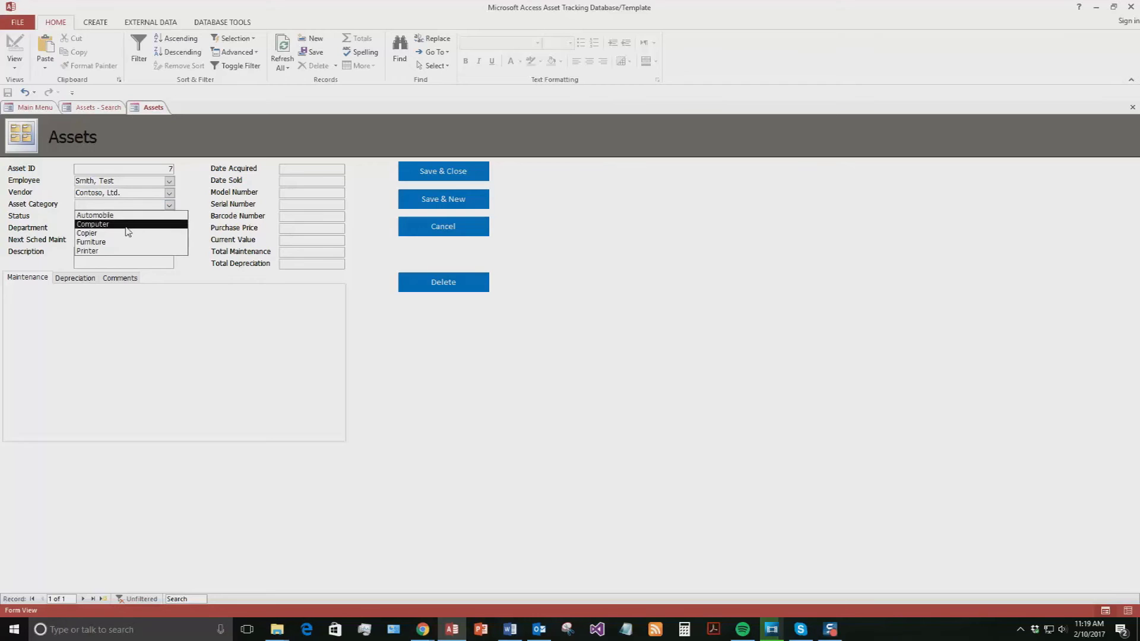
left_click(128, 231)
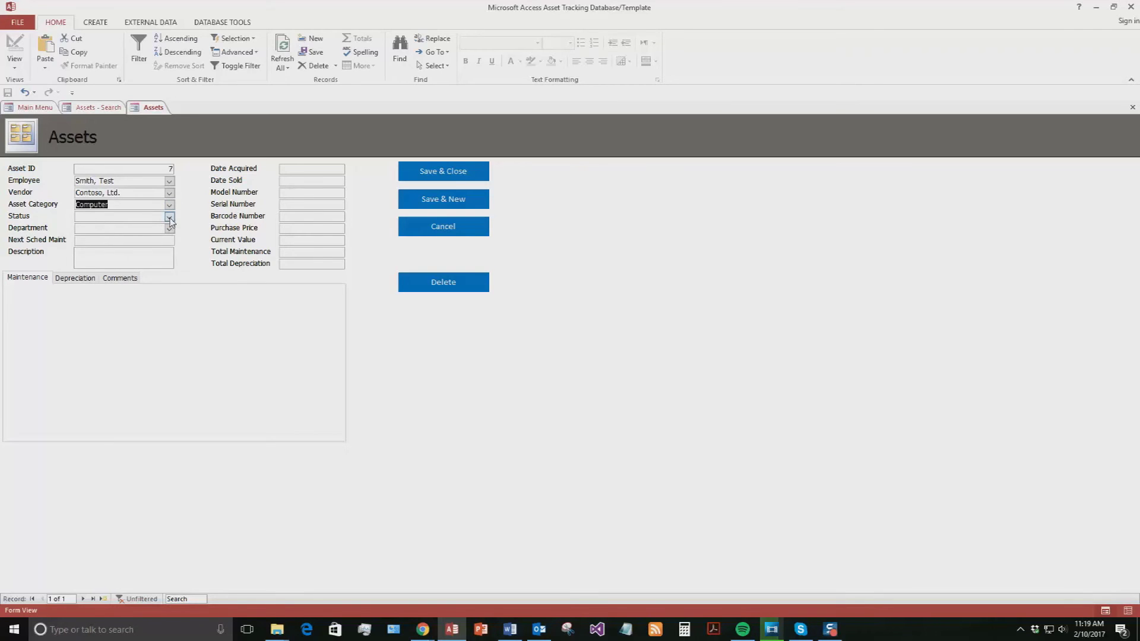
left_click(170, 217)
left_click(121, 227)
left_click(170, 230)
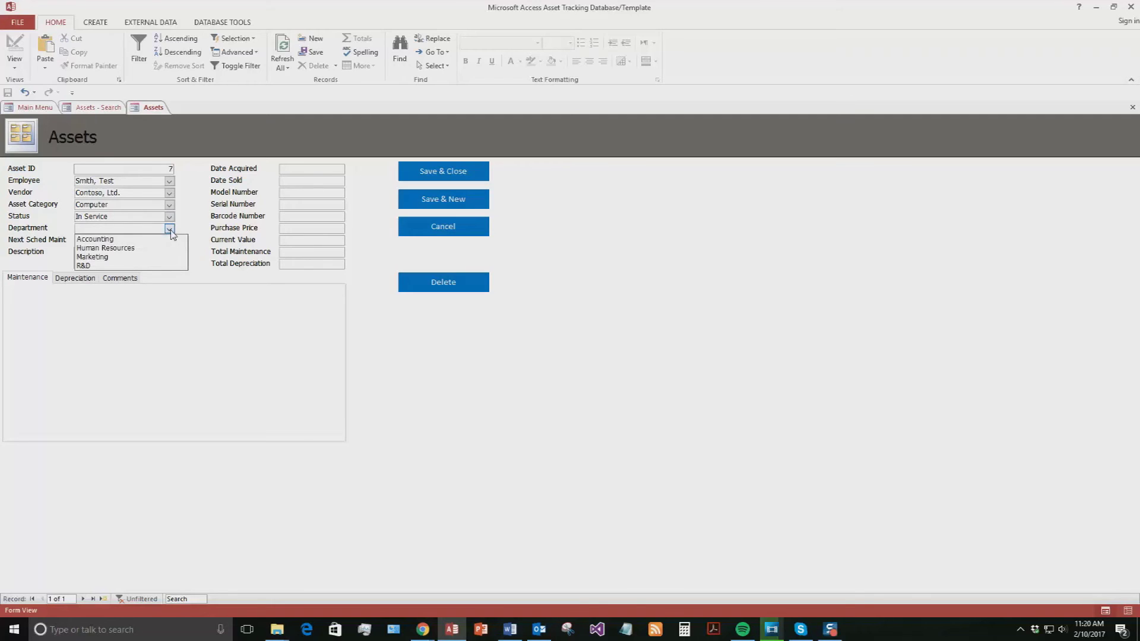
left_click(128, 257)
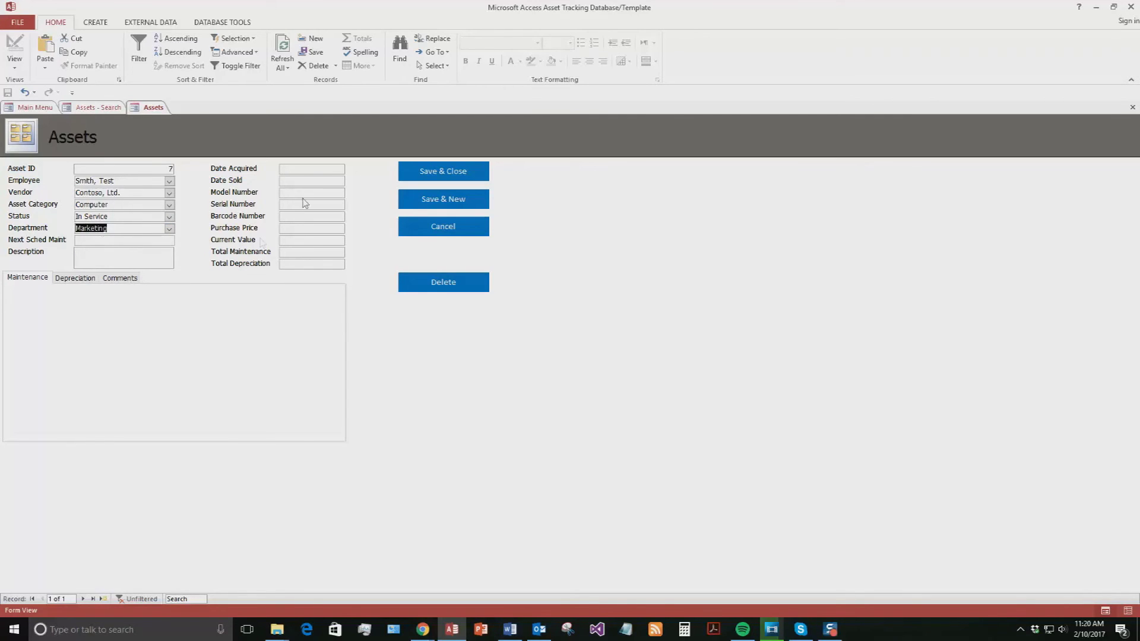
- Enter model 123, serial 456, purchase price 100 and current value 95, then save the asset
left_click(284, 171)
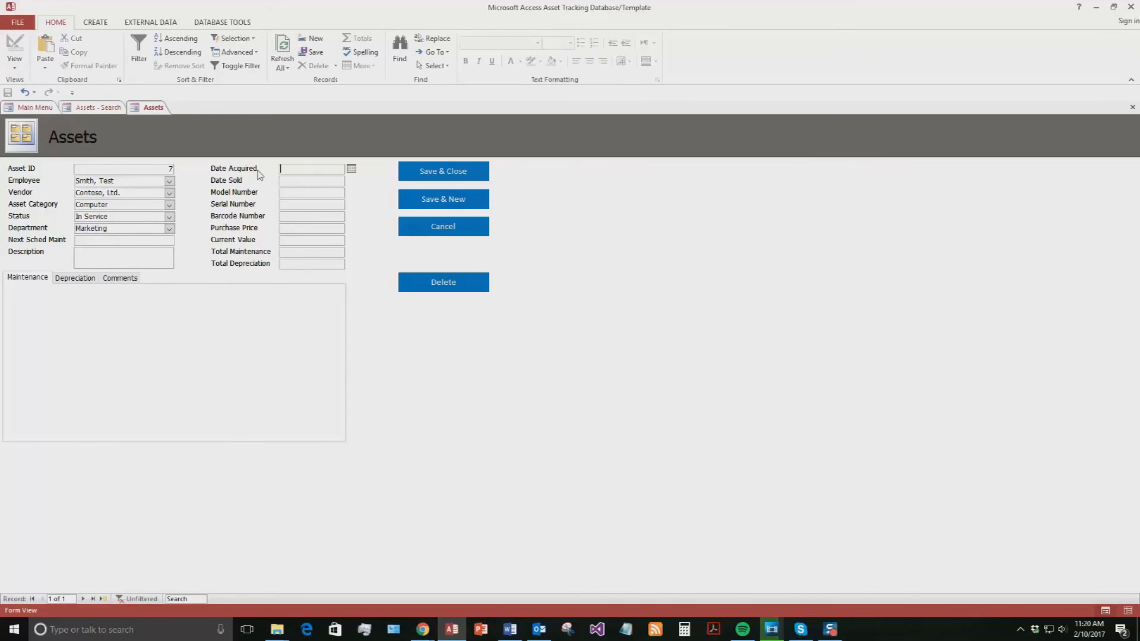
left_click(282, 196)
type("123")
left_click(309, 205)
type("456")
left_click(298, 230)
type("100")
left_click(297, 241)
type("95")
left_click(116, 248)
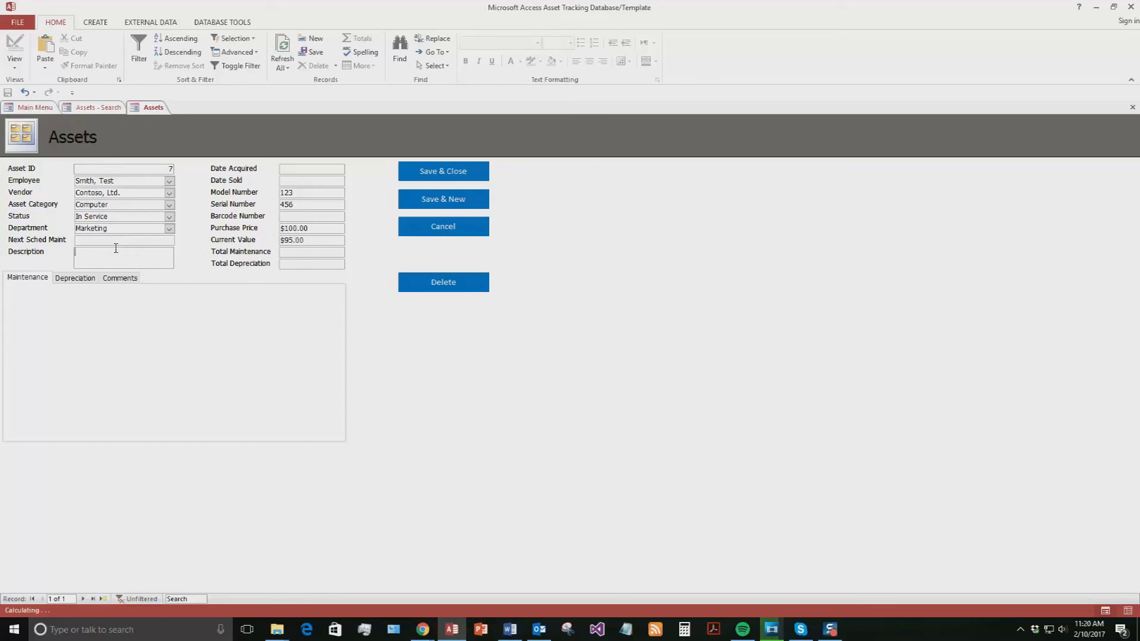
left_click(472, 172)
left_click(121, 137)
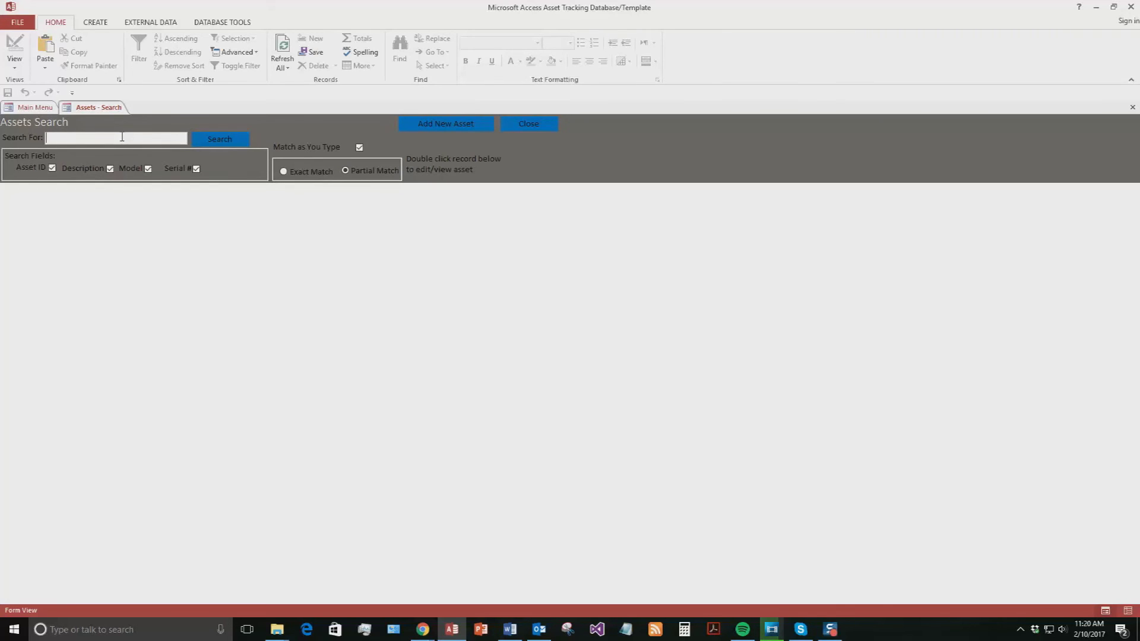
- Search assets for 6, inspect the matching record, then close back to the Main Menu
left_click(121, 137)
type("6")
left_click(225, 141)
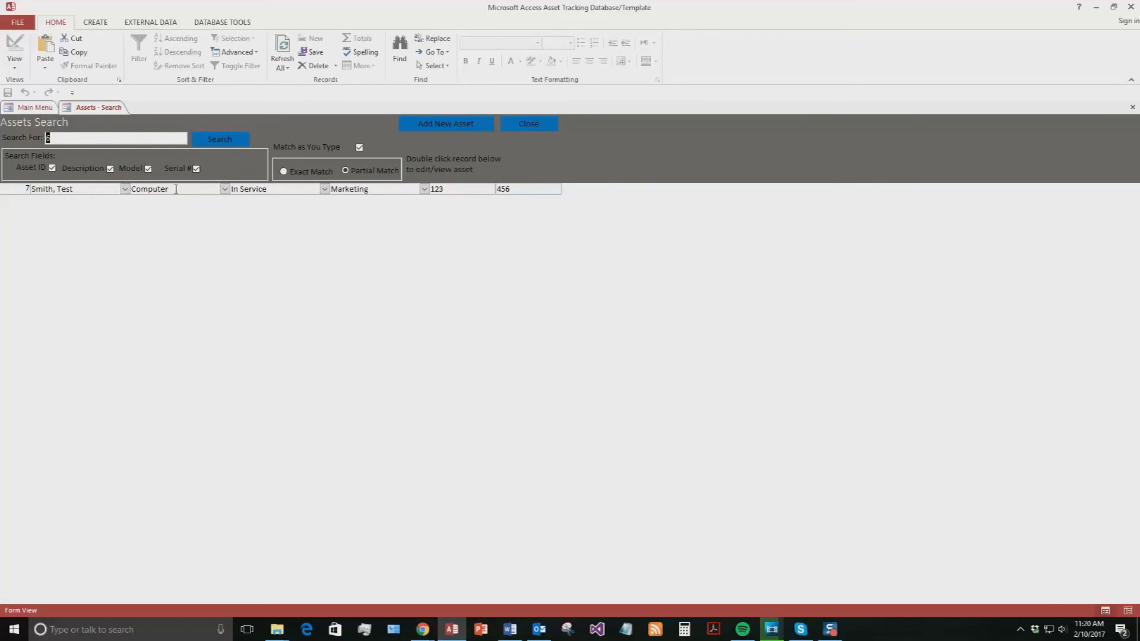
left_click(56, 189)
left_click(189, 188)
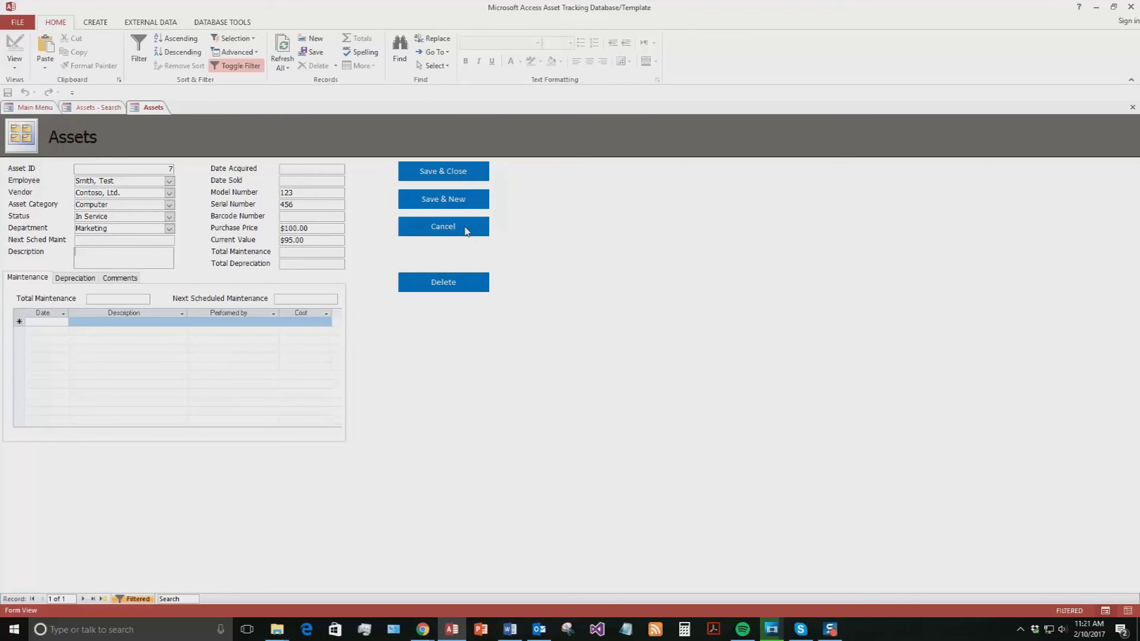
left_click(466, 231)
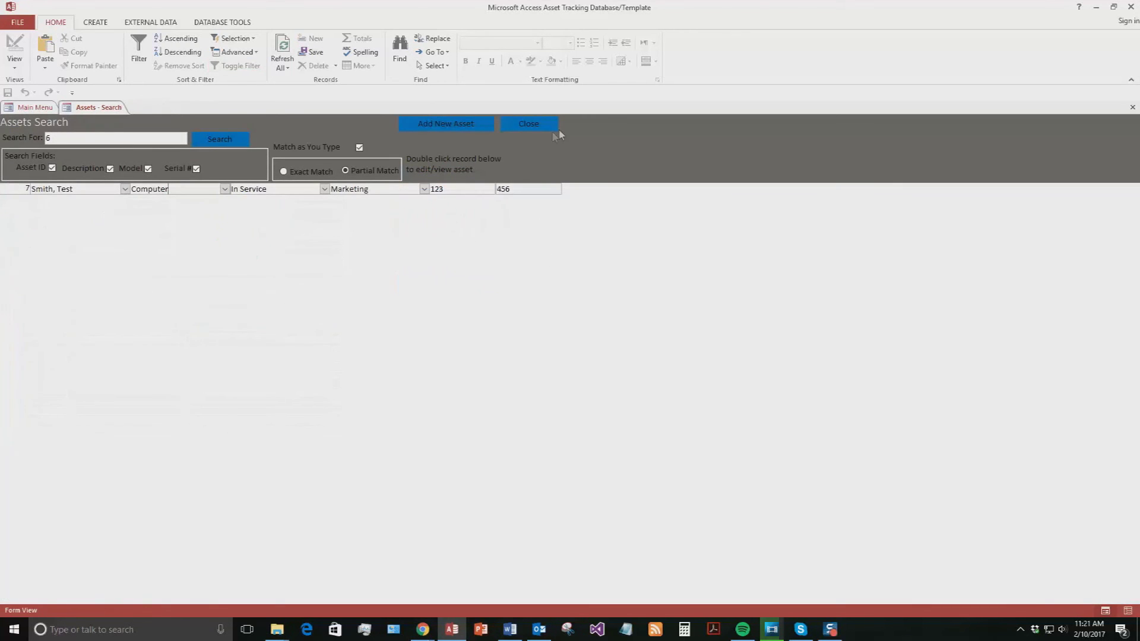
left_click(528, 125)
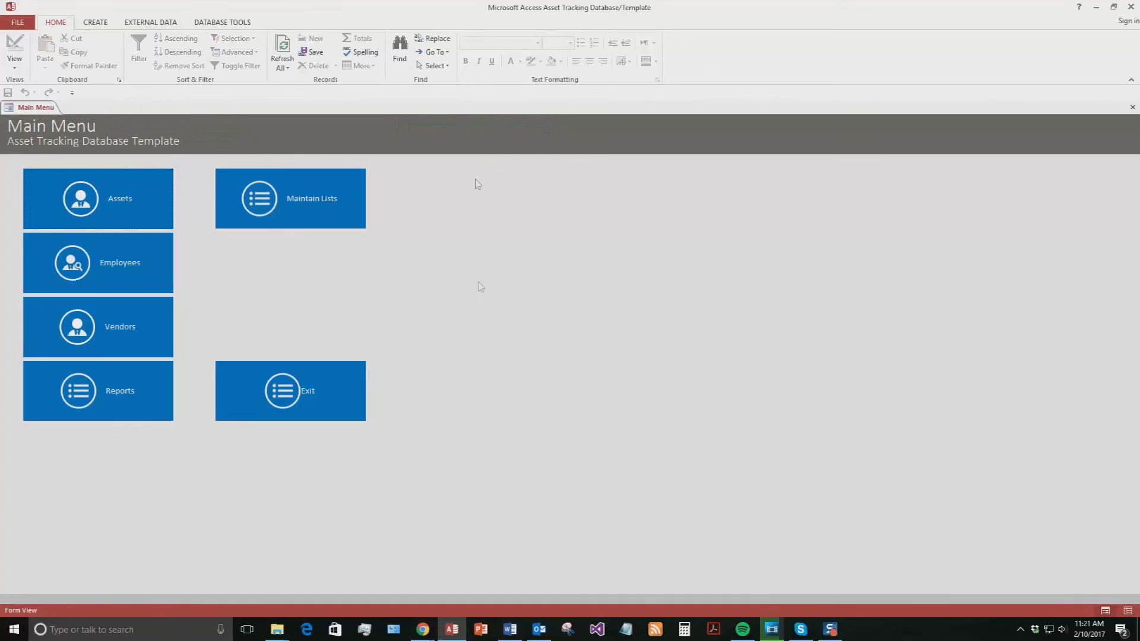